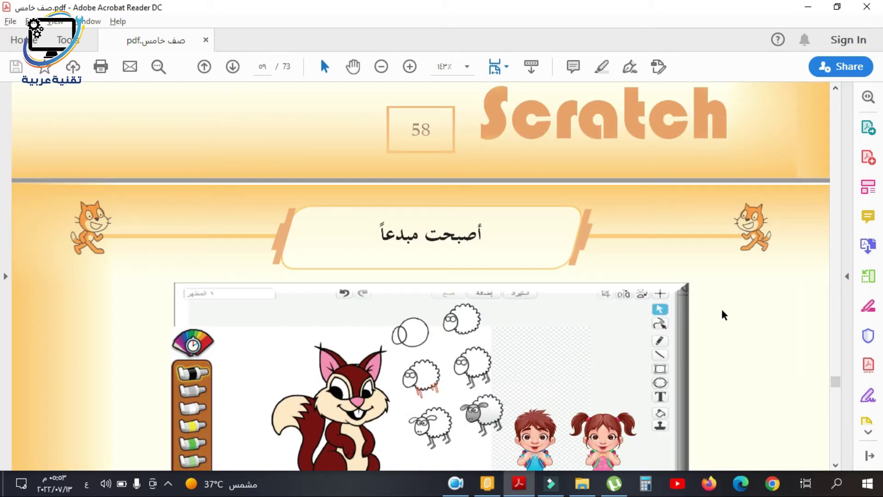
- Read through the textbook lesson on creating a new sprite, up to the example figure drawn from circles, rectangles and a line
scroll(722, 310, "down", 10)
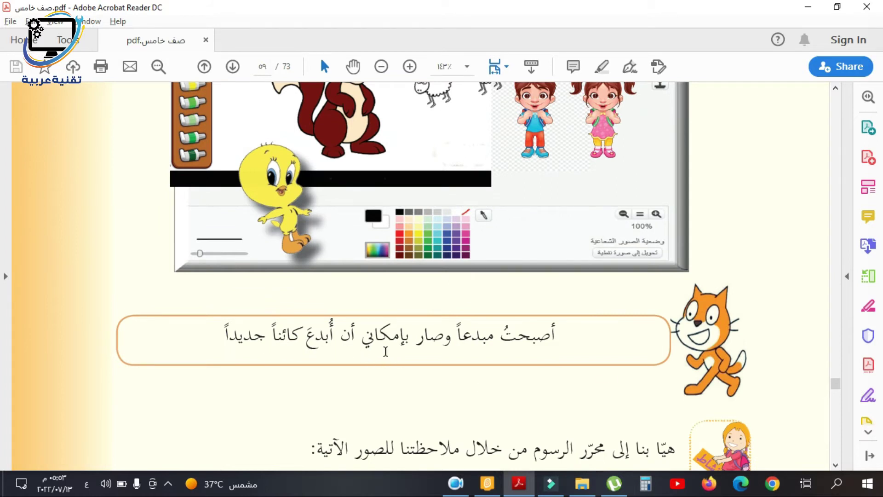
scroll(494, 358, "down", 5)
scroll(585, 339, "down", 3)
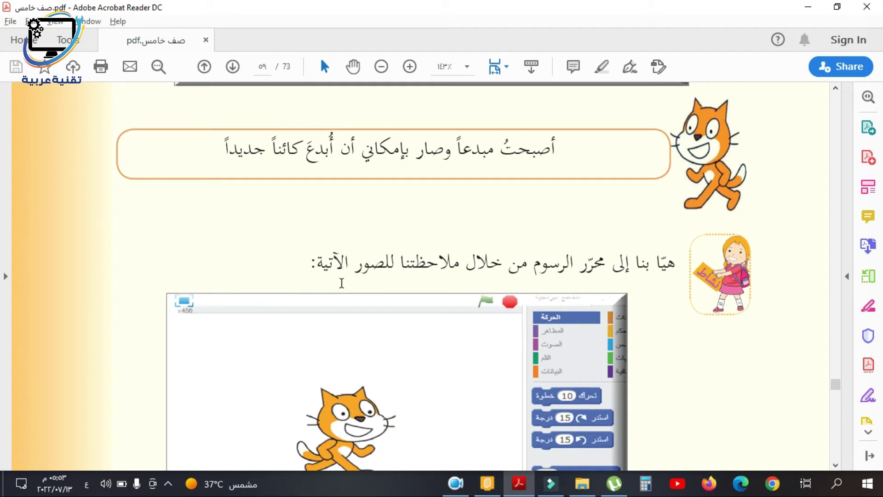
scroll(342, 283, "down", 9)
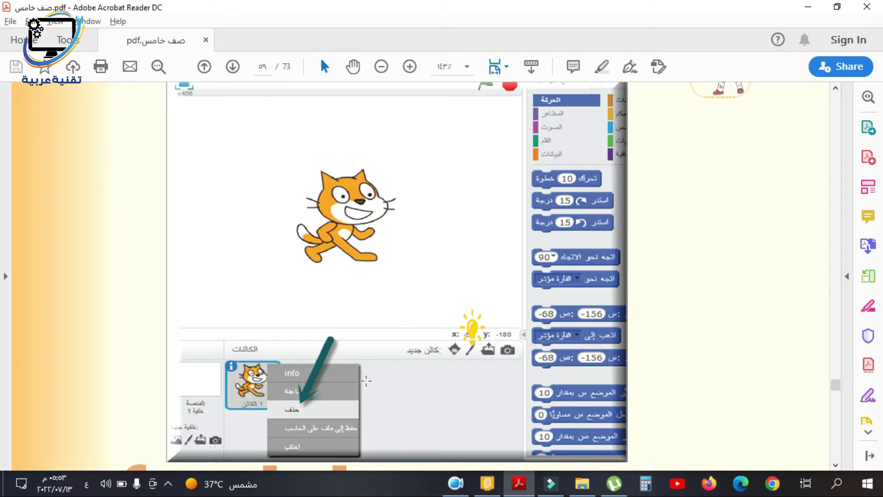
scroll(431, 318, "down", 20)
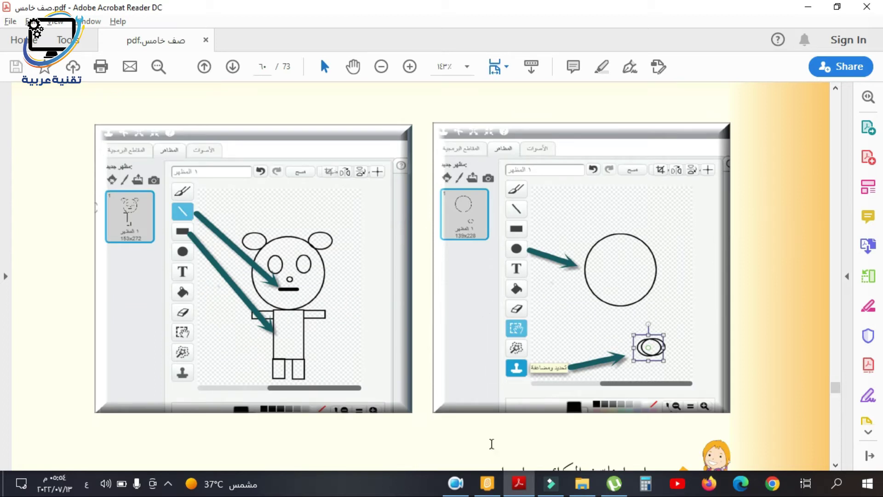
- Switch to Scratch, delete the cat sprite and create a new blank sprite to paint
left_click(488, 483)
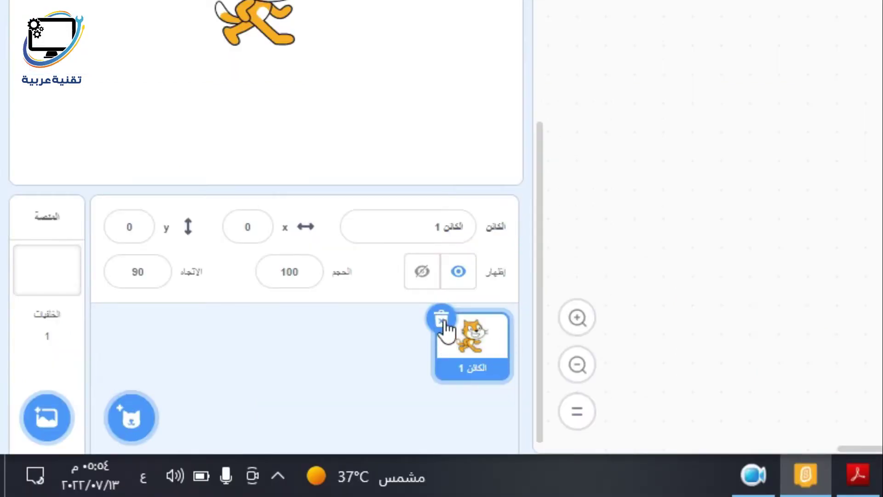
left_click(442, 320)
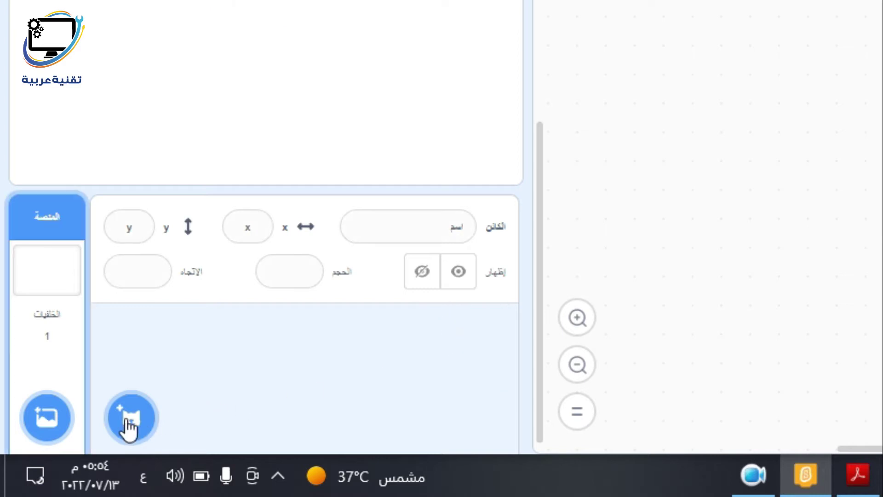
mouse_move(132, 425)
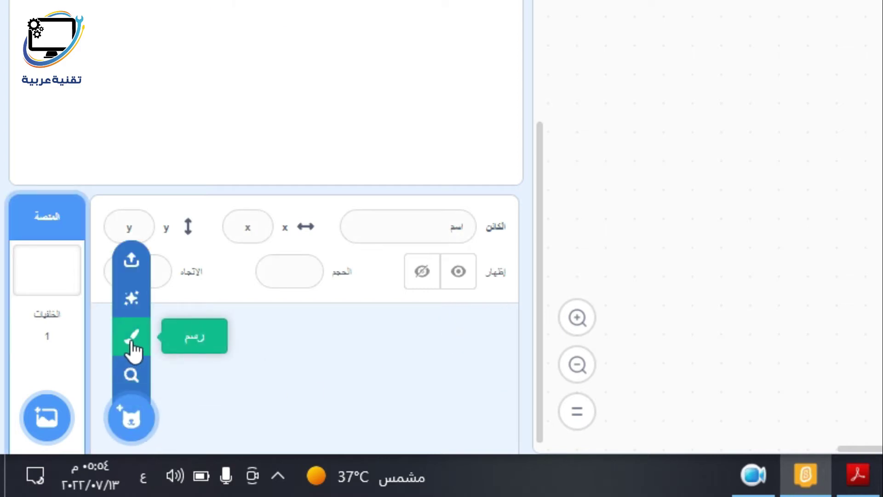
left_click(132, 342)
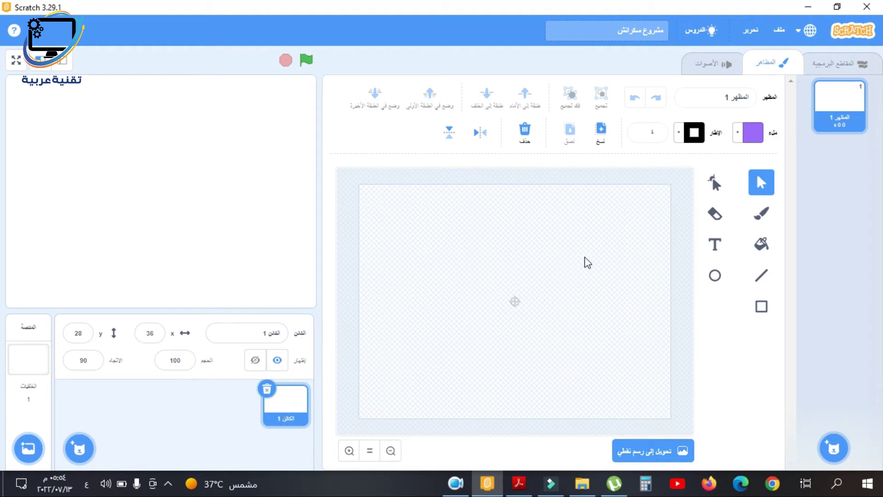
- Draw a circle about 98 by 100 above the canvas centre as the head and give it no fill
left_click(715, 275)
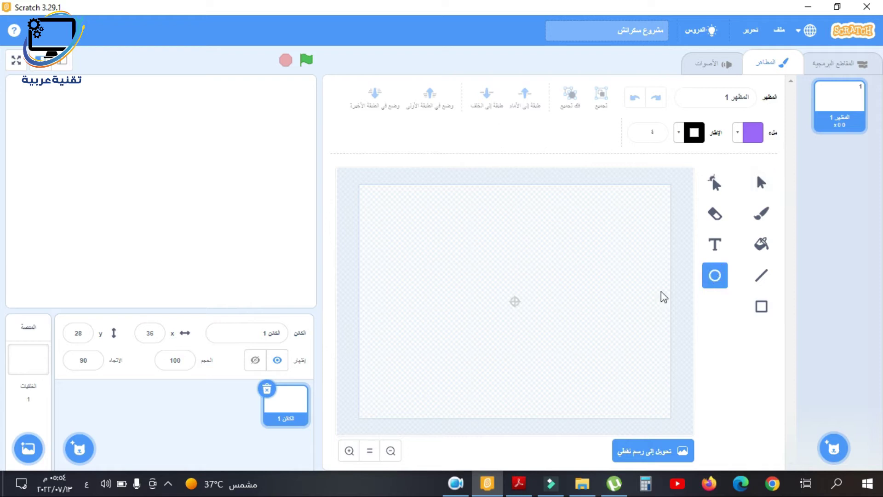
mouse_move(484, 235)
left_mouse_down()
mouse_move(497, 267)
mouse_move(547, 295)
left_mouse_up()
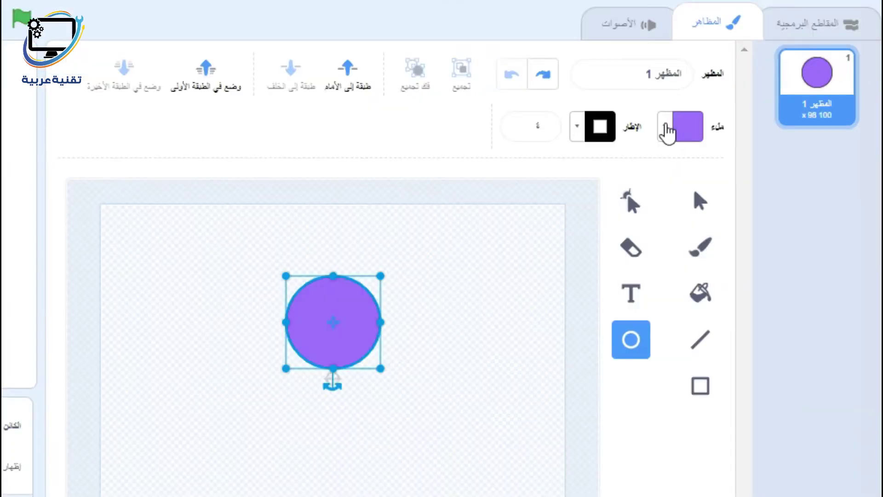
left_click(739, 135)
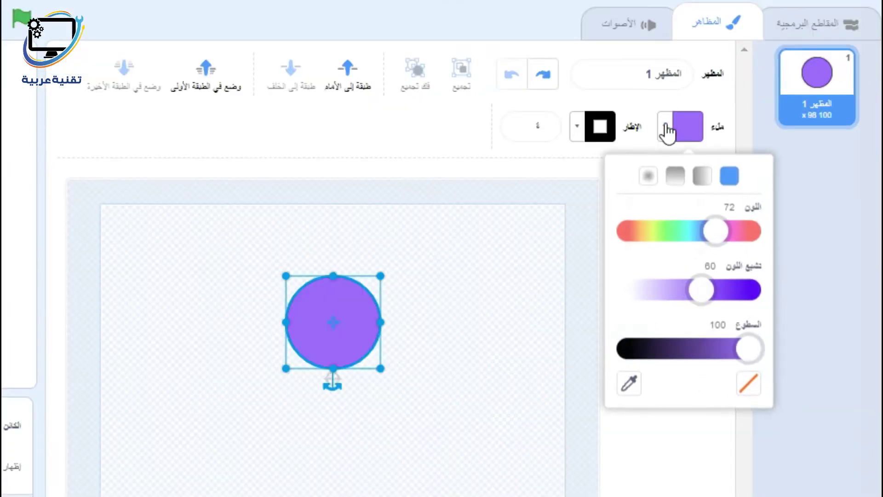
left_click(759, 380)
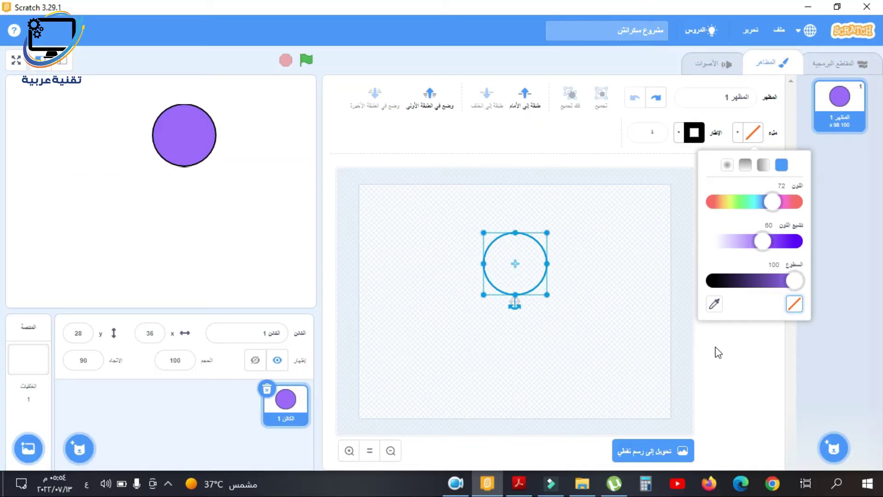
left_click(647, 447)
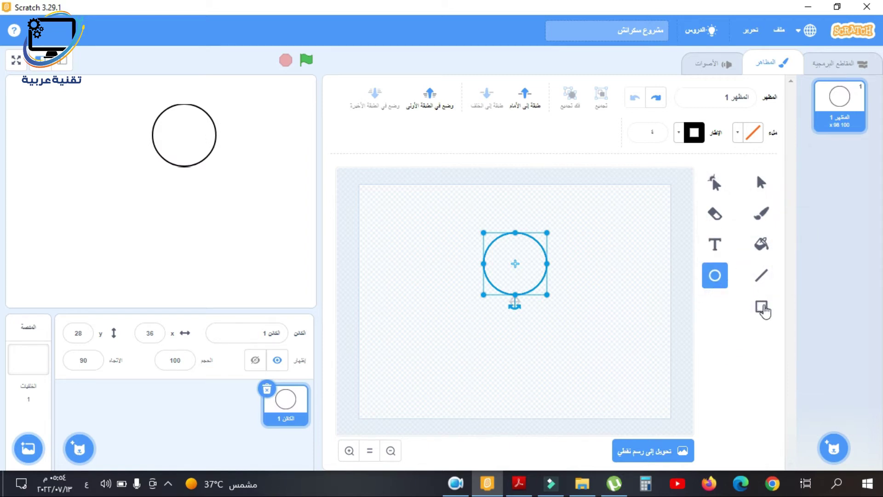
- Draw an unfilled rectangle about 131 wide directly beneath the head as the body
left_click(762, 308)
left_click_drag(556, 294, 472, 382)
mouse_move(533, 386)
left_mouse_down()
mouse_move(530, 397)
mouse_move(533, 385)
left_mouse_up()
- Draw two narrow upright rectangles below the body as legs and a horizontal rectangle on each side as arms
left_click(763, 312)
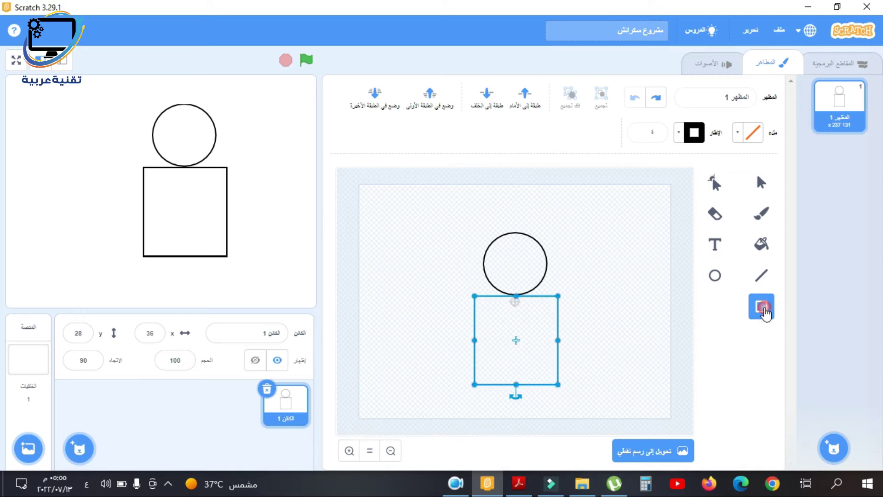
left_click_drag(540, 389, 557, 422)
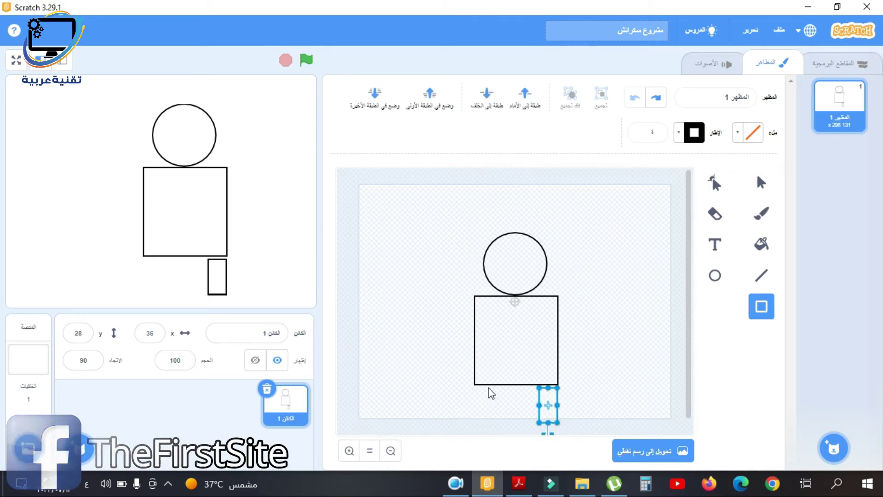
left_click_drag(495, 386, 477, 425)
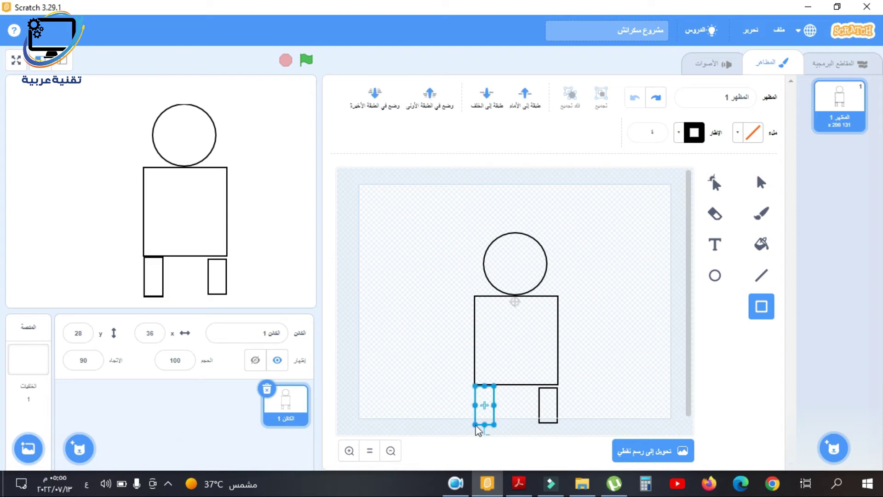
left_click_drag(559, 296, 627, 315)
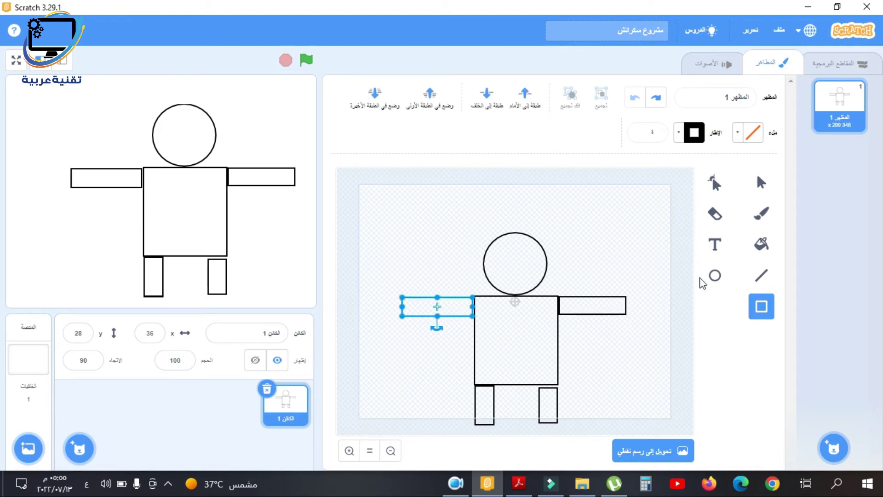
- Draw a small oval eye in the head, nudge it toward the face's centre and duplicate it for the other eye
left_click(715, 275)
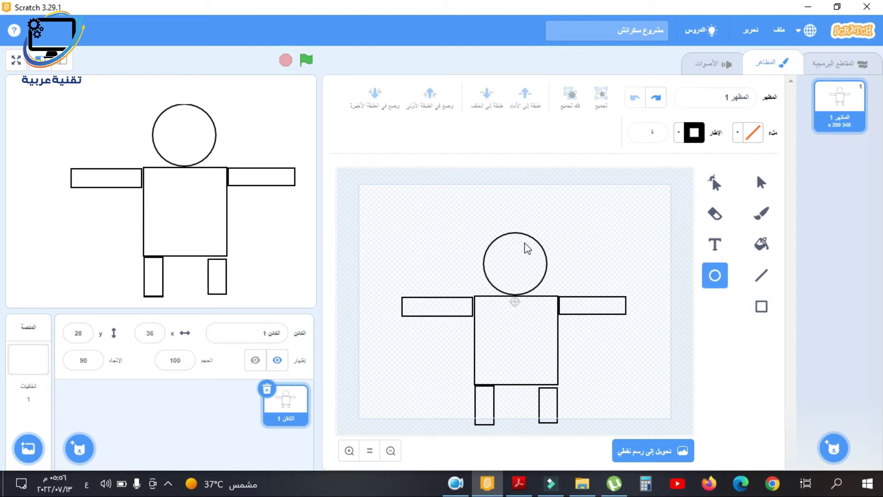
left_click_drag(525, 246, 541, 264)
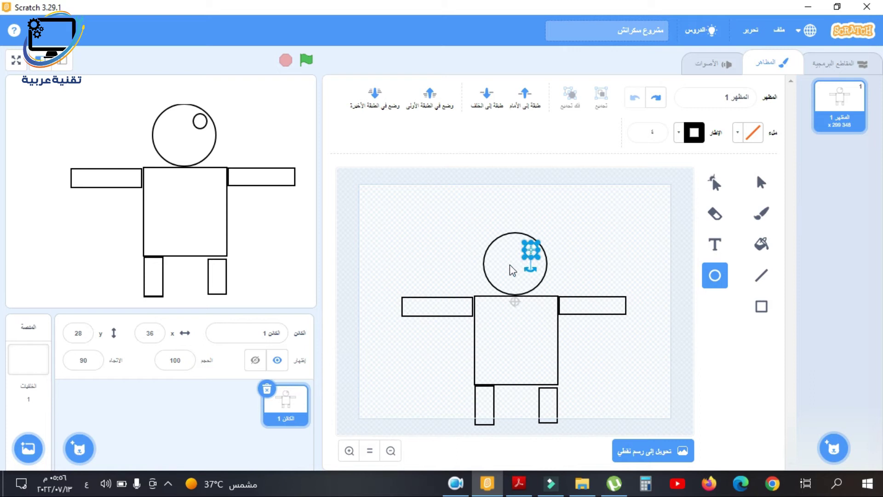
key("Left")
key("Left")
key("Left")
key("Left")
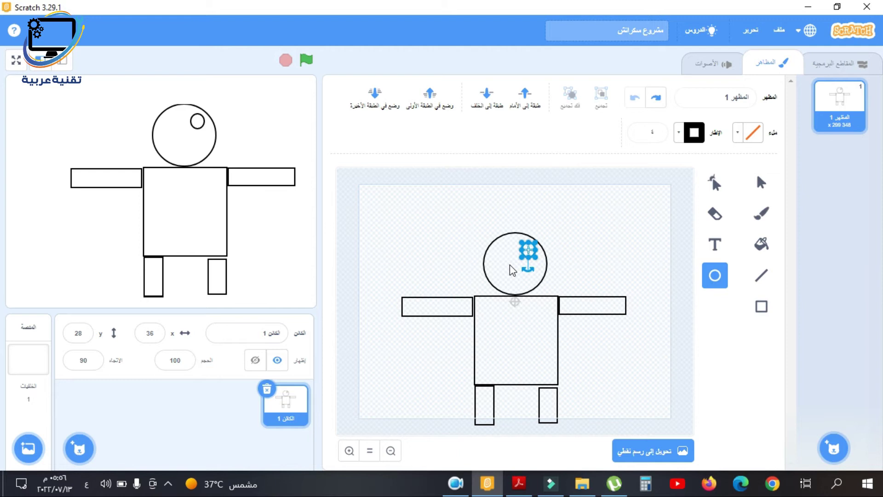
key("ctrl+c")
key("ctrl+v")
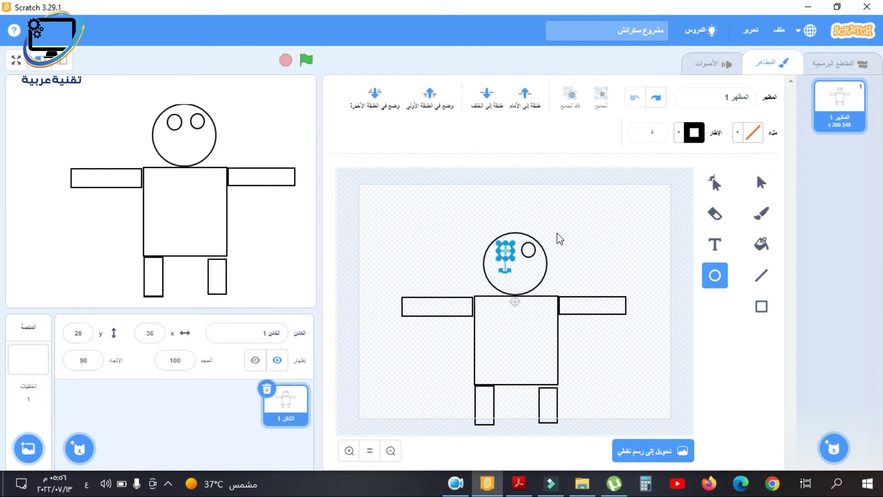
- Add an oval ear on each side of the head, a small oval nose and a straight horizontal line for the mouth
left_click_drag(562, 234, 538, 247)
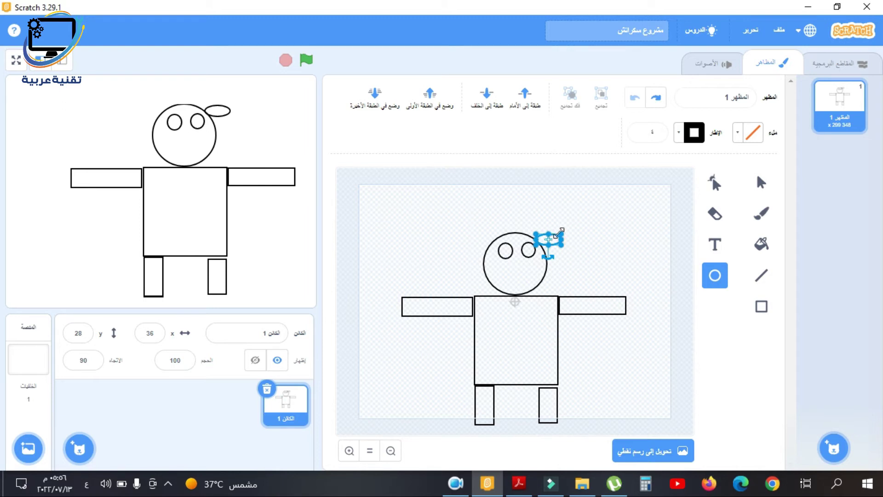
mouse_move(562, 233)
left_mouse_down()
mouse_move(567, 227)
mouse_move(552, 226)
left_mouse_up()
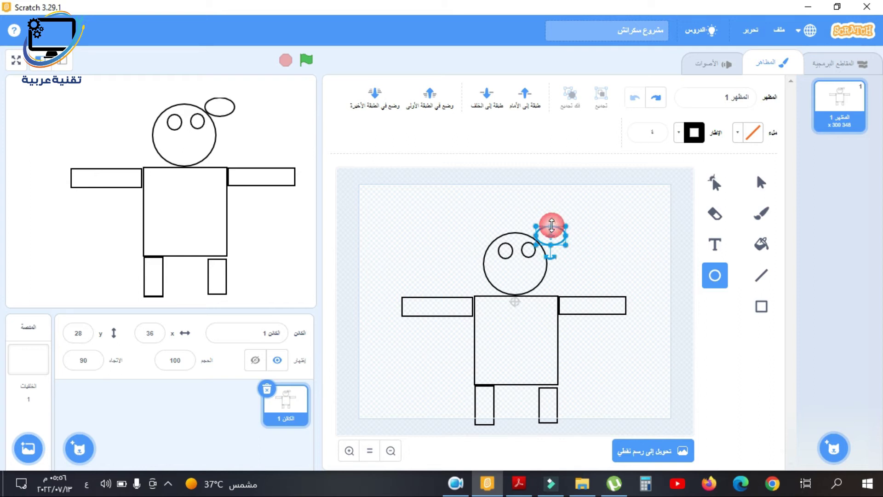
left_click(766, 276)
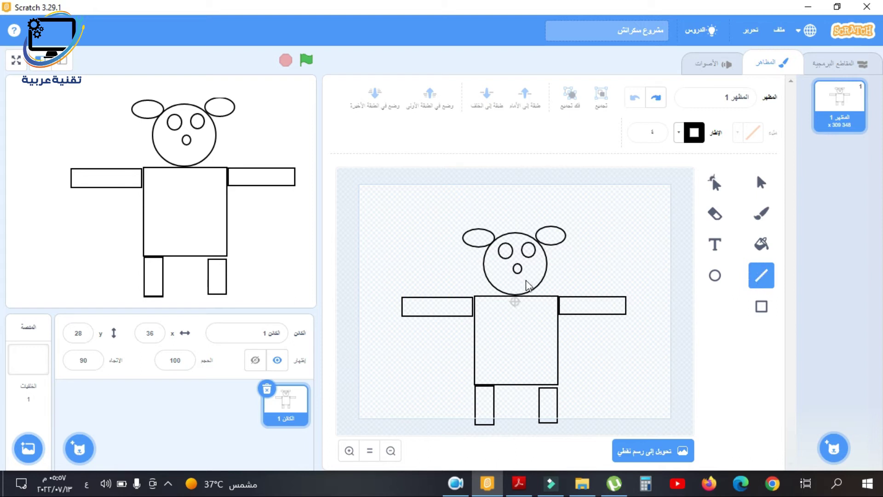
left_click_drag(532, 280, 502, 280)
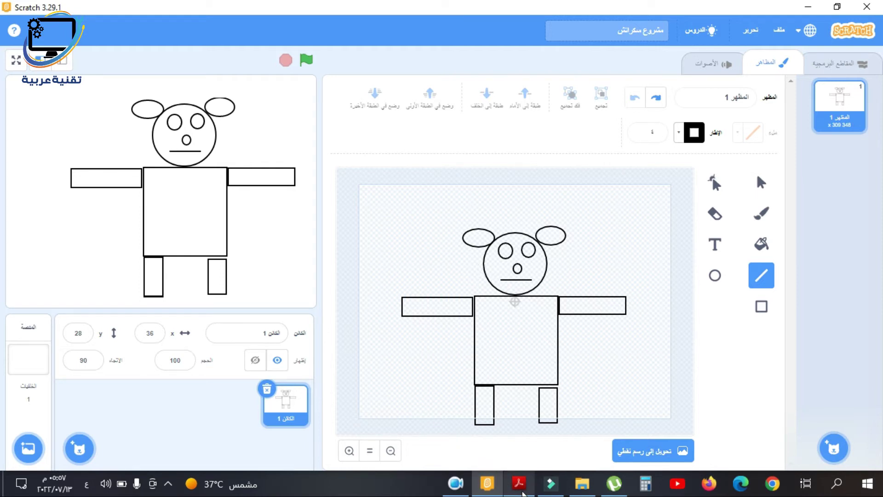
- Switch to the textbook PDF in Acrobat Reader and examine the activity on colouring the sprite
left_click(522, 488)
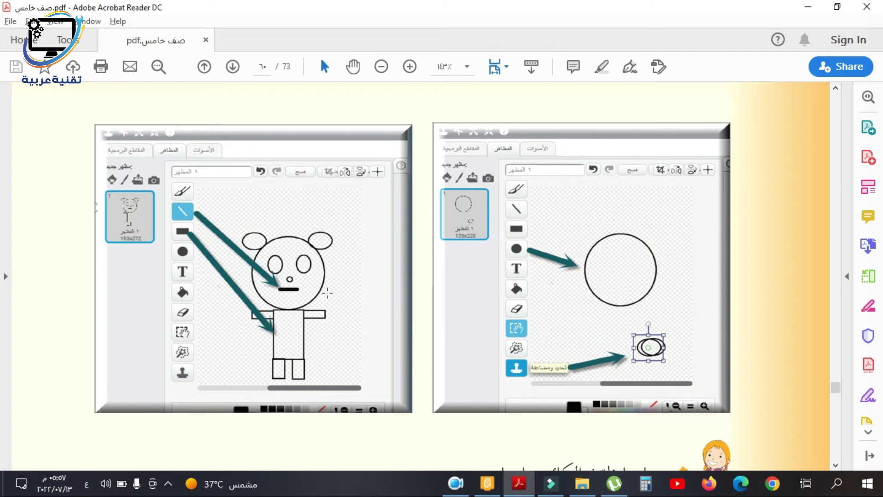
scroll(397, 271, "down", 5)
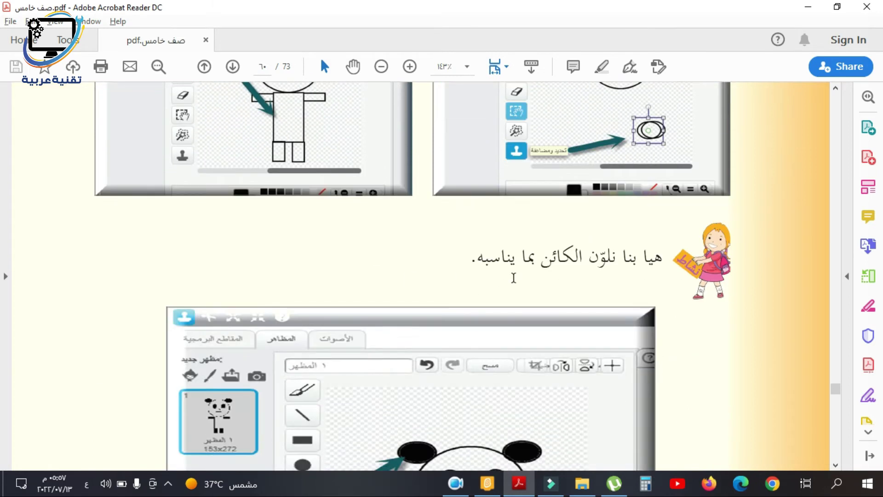
scroll(463, 274, "down", 5)
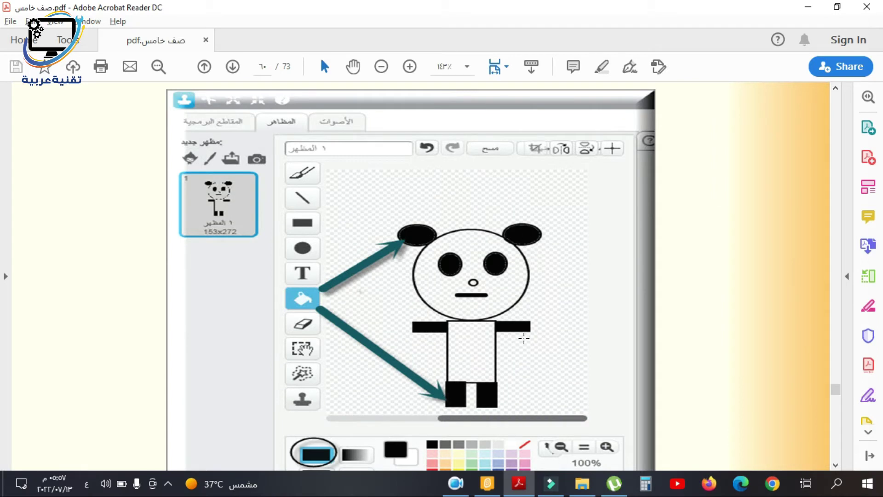
scroll(486, 309, "down", 1)
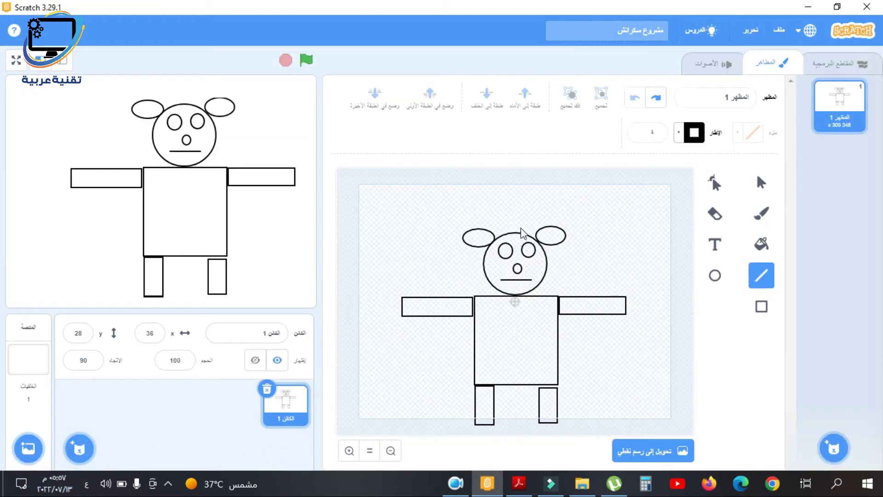
- Set the Fill tool's colour to black with brightness 0 and fill both ears, both eyes and the nose
left_click(764, 249)
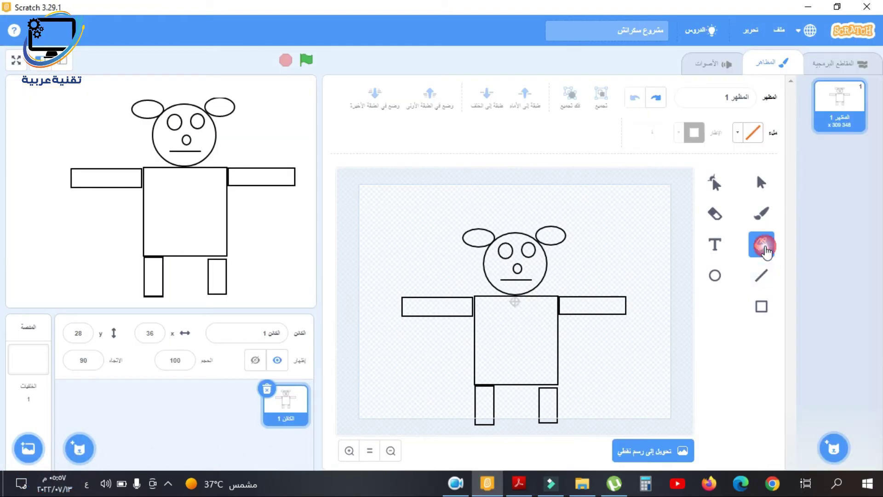
left_click(753, 134)
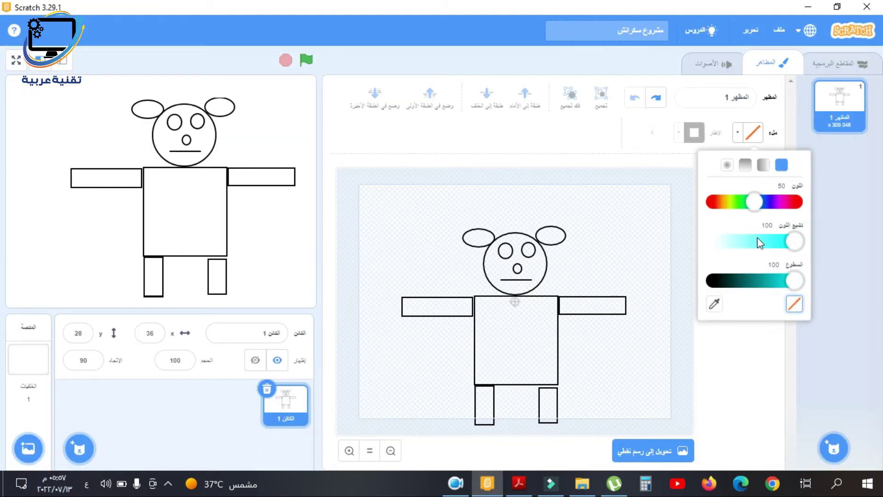
mouse_move(794, 279)
left_mouse_down()
mouse_move(713, 281)
mouse_move(795, 281)
left_mouse_up()
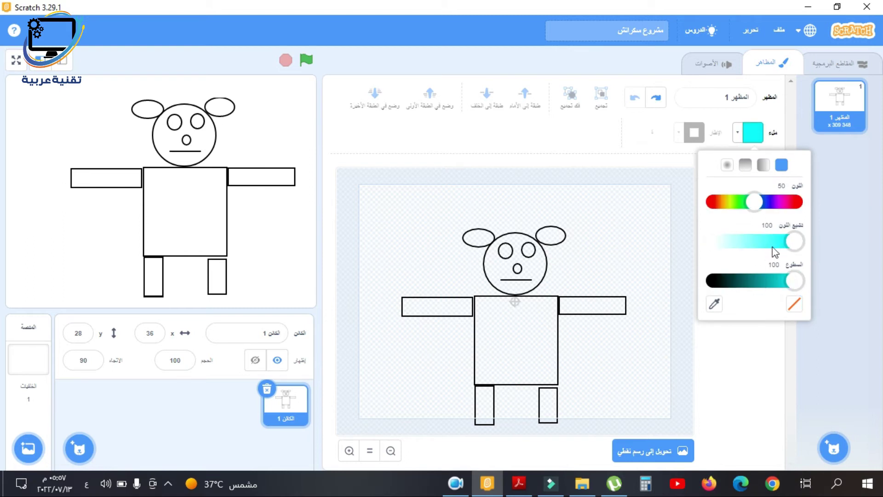
left_click_drag(795, 282, 691, 283)
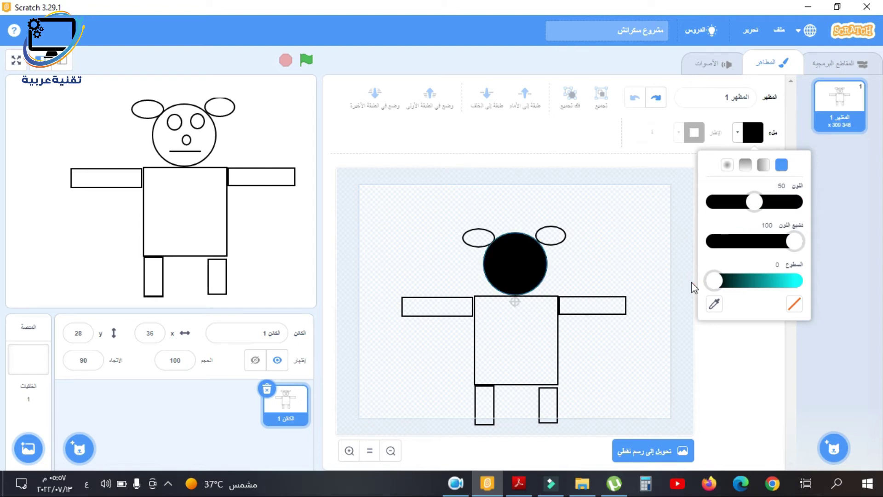
left_click(555, 239)
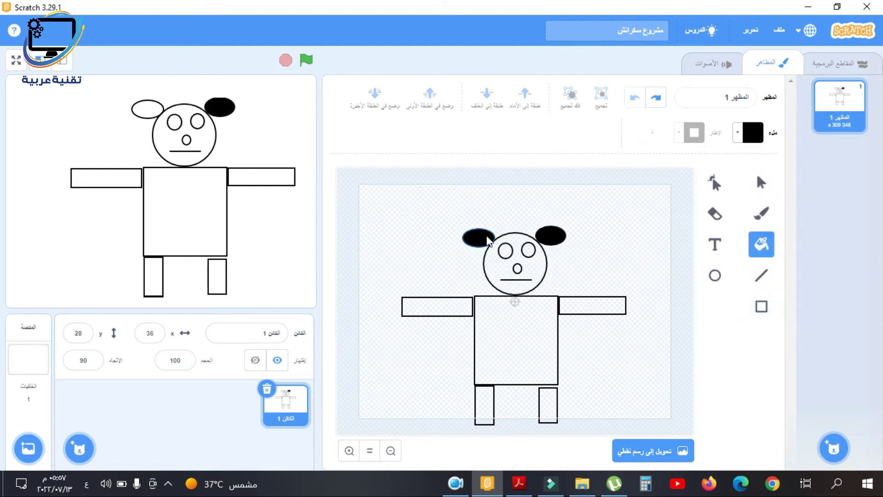
left_click(475, 237)
left_click(507, 252)
left_click(529, 250)
left_click(519, 269)
- Fill both arm rectangles and both leg rectangles with black
left_click(600, 303)
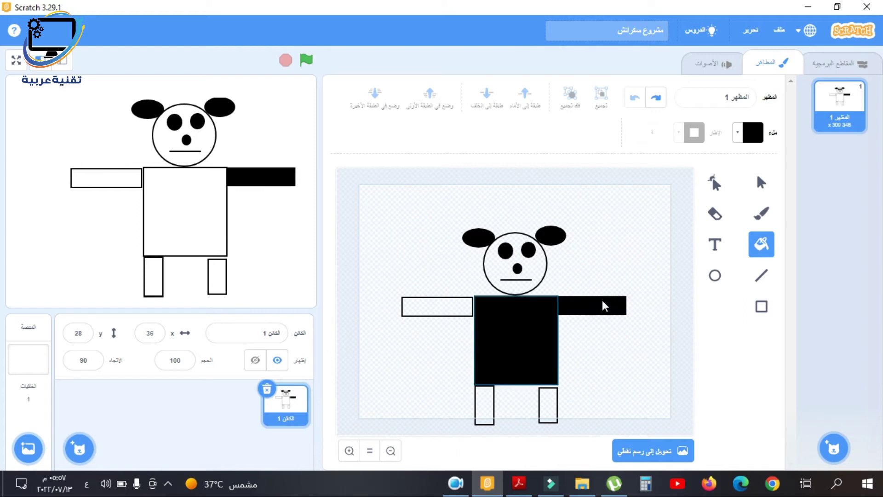
left_click(449, 307)
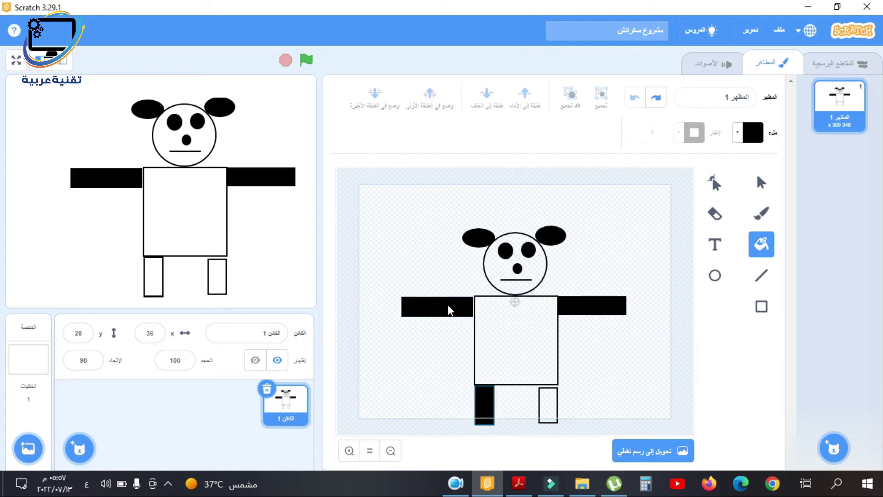
left_click(486, 407)
left_click(547, 405)
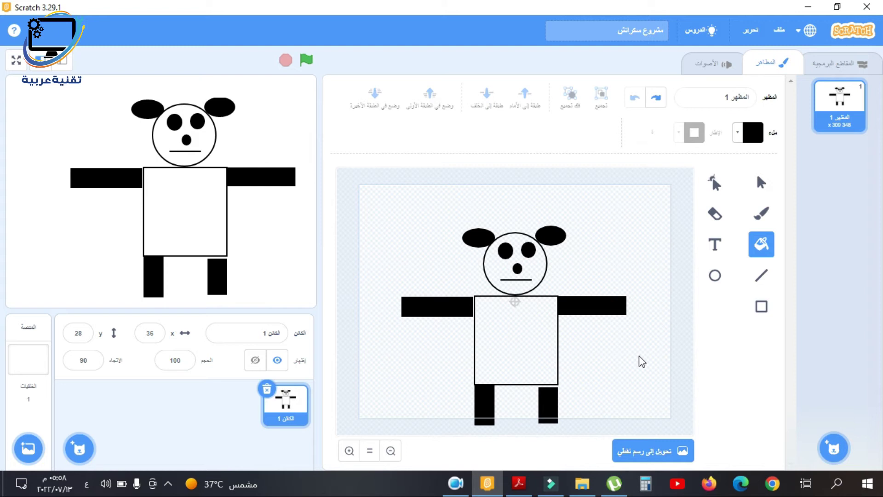
- Switch to the textbook PDF in Acrobat Reader and examine the activity on duplicating the costume and drawing a smile
left_click(519, 483)
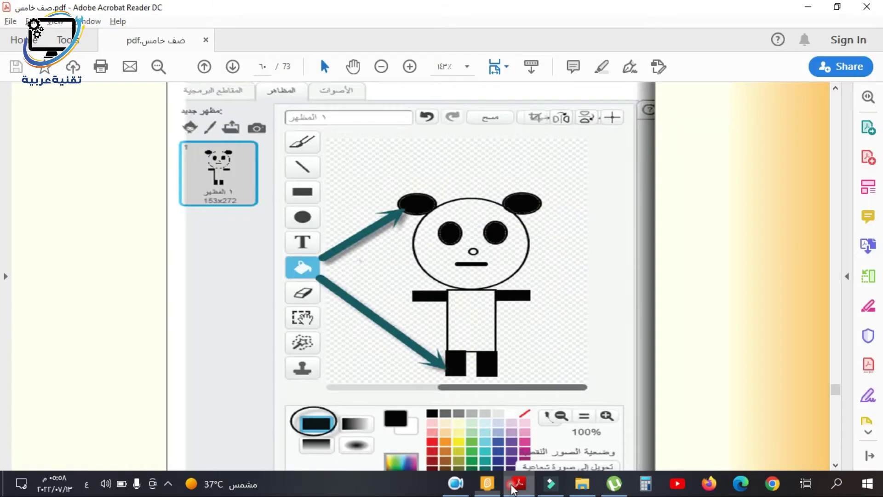
scroll(590, 272, "down", 10)
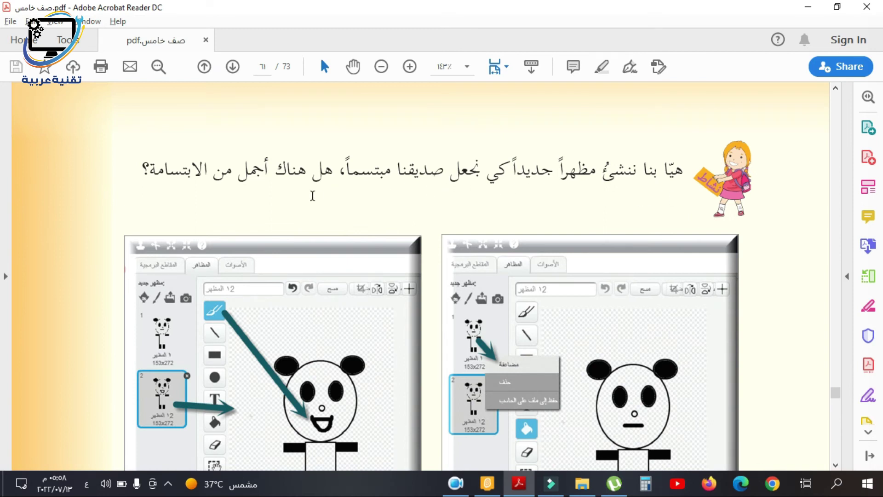
scroll(312, 212, "down", 3)
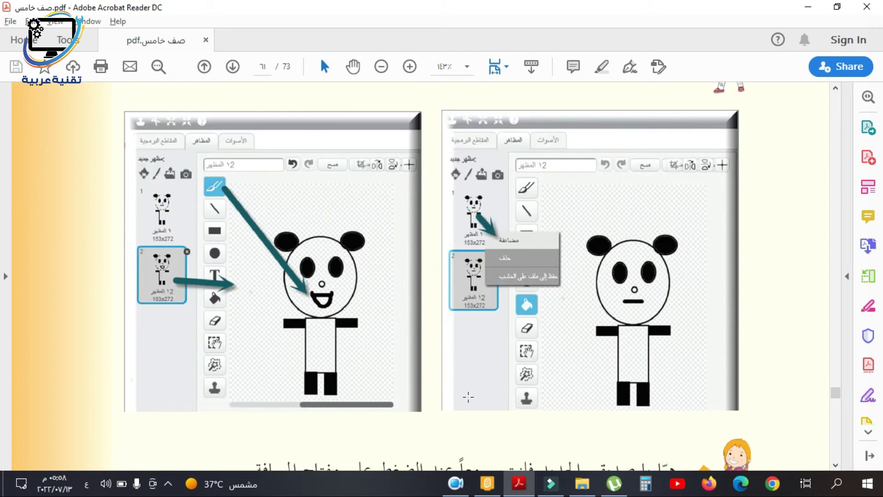
left_click(518, 485)
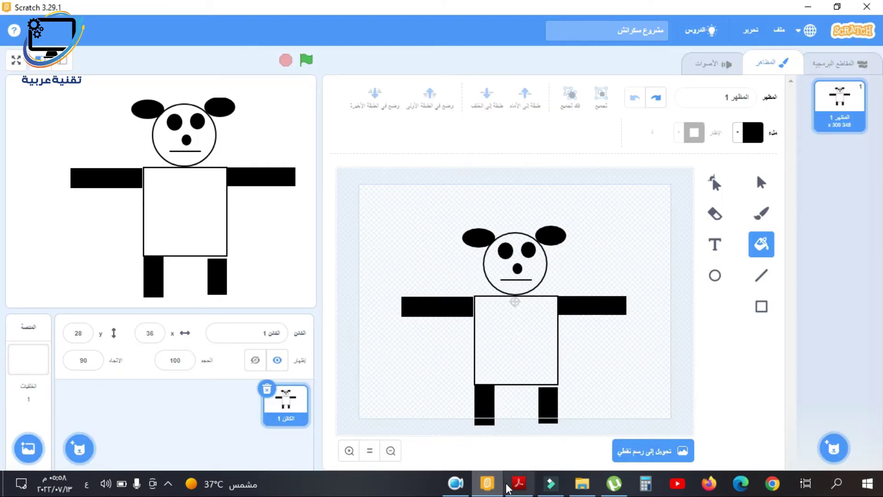
left_click(518, 485)
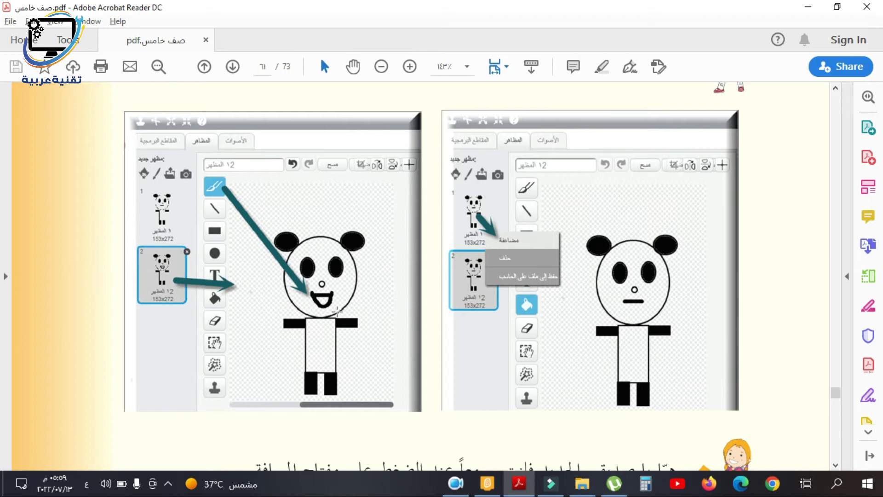
- Switch back to Scratch and duplicate the panda costume
left_click(487, 483)
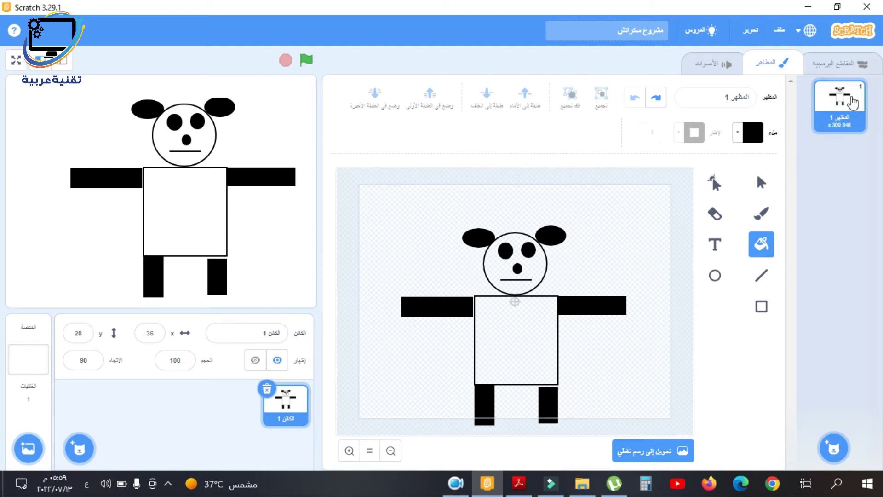
right_click(853, 102)
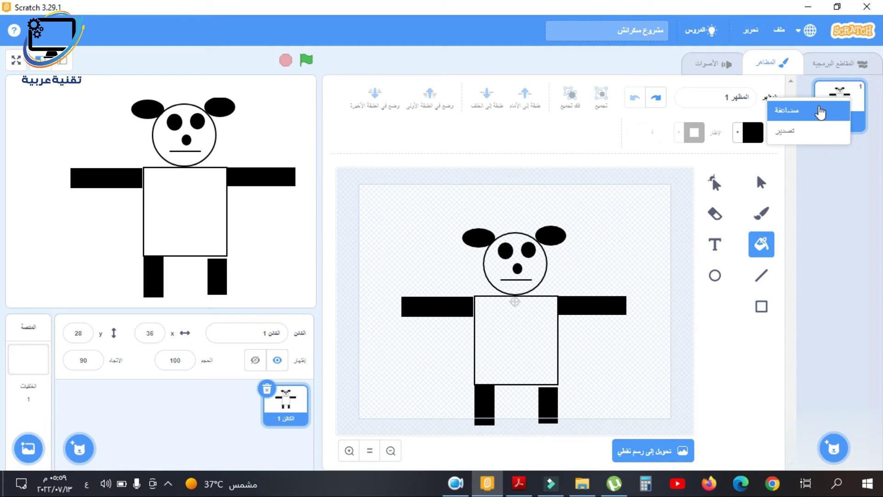
left_click(820, 112)
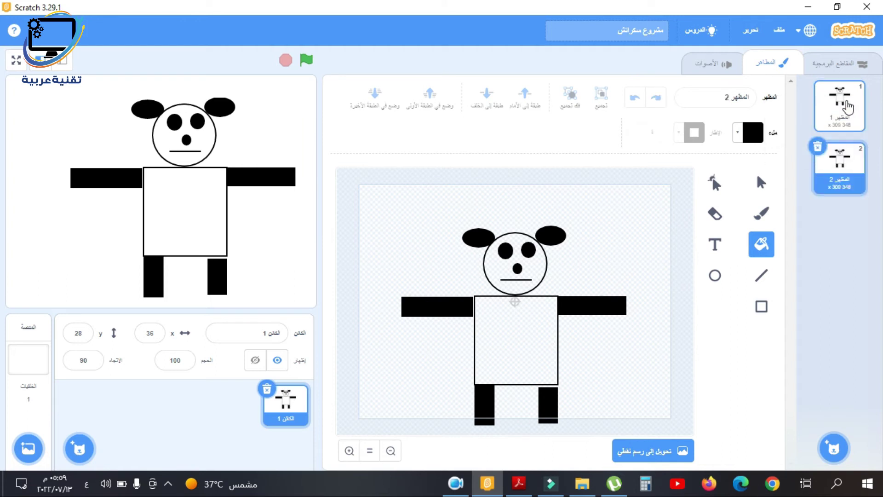
- On the second costume, paint a black smile under the straight mouth line with the Brush tool at size 10
left_click(846, 169)
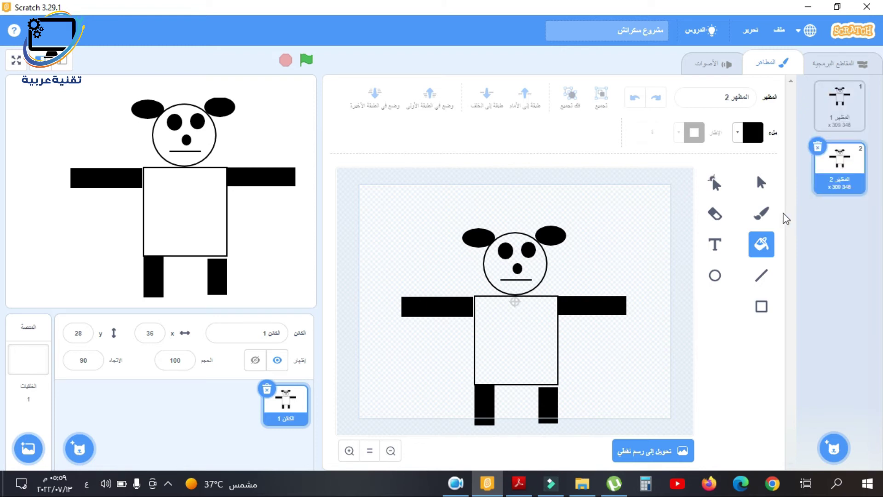
left_click(762, 214)
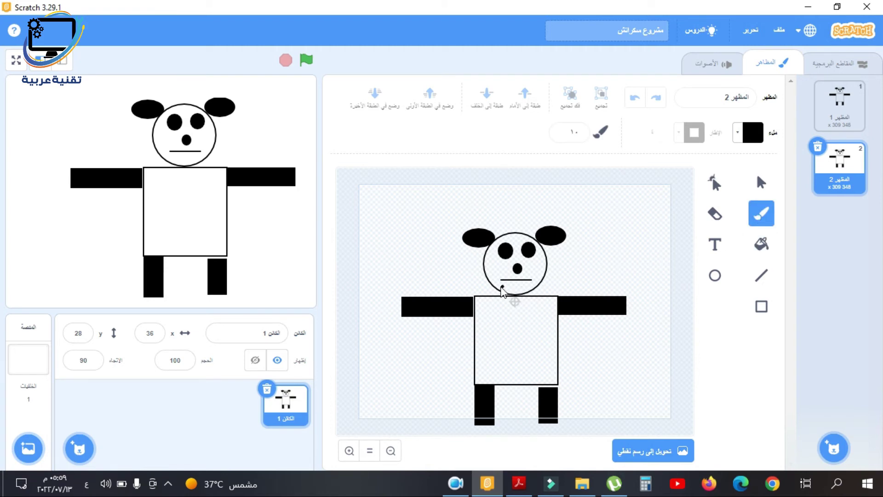
left_click_drag(503, 280, 534, 286)
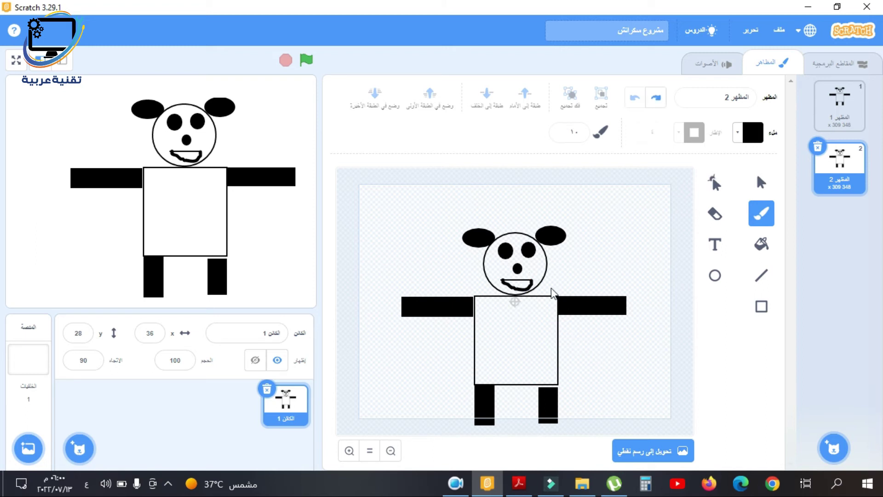
- Switch to the textbook PDF, read the activity on smiling when the space key is pressed, and return to Scratch
left_click(519, 483)
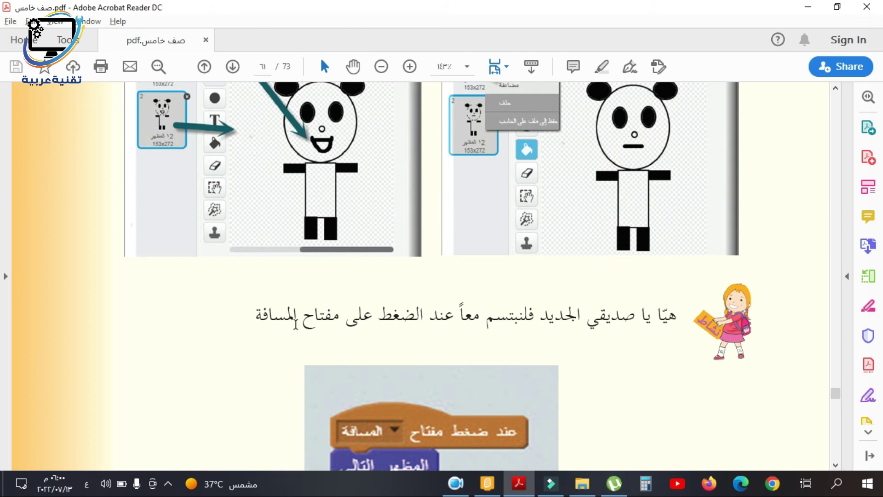
scroll(241, 321, "down", 5)
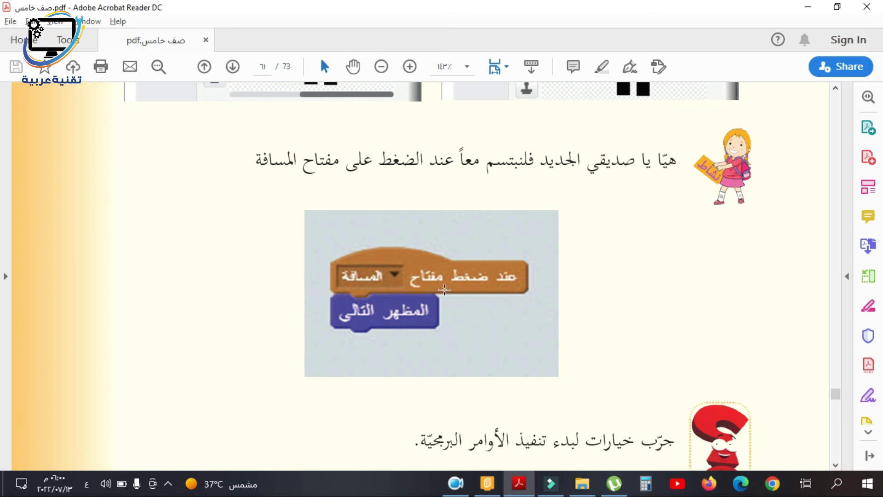
left_click(487, 483)
- Select the first costume and build a script that switches the costume to المظهر 2 when the space key is pressed
left_click(859, 113)
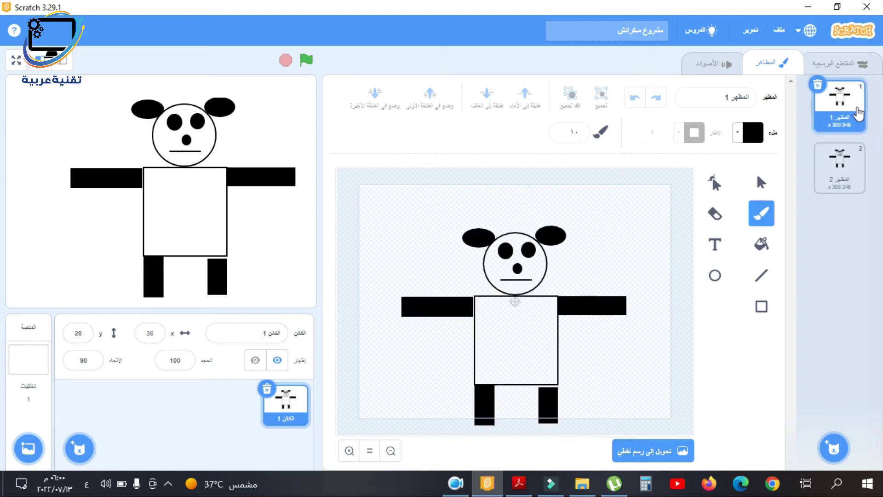
left_click(856, 67)
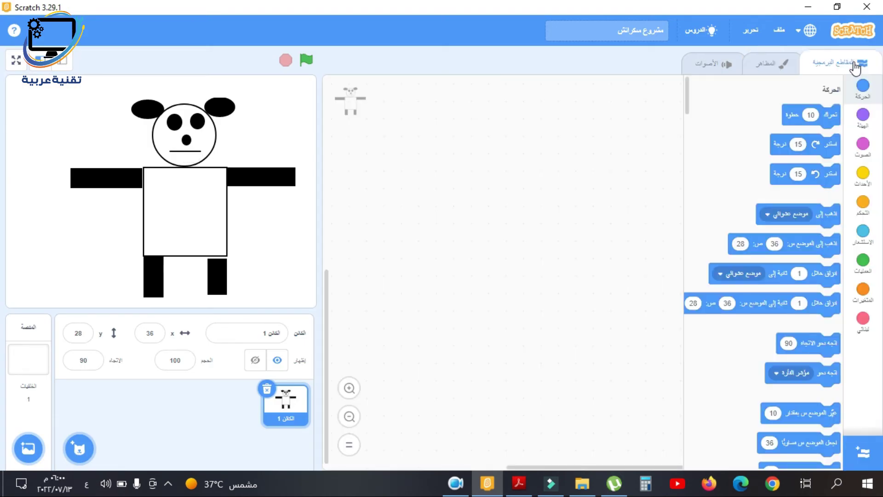
left_click(864, 174)
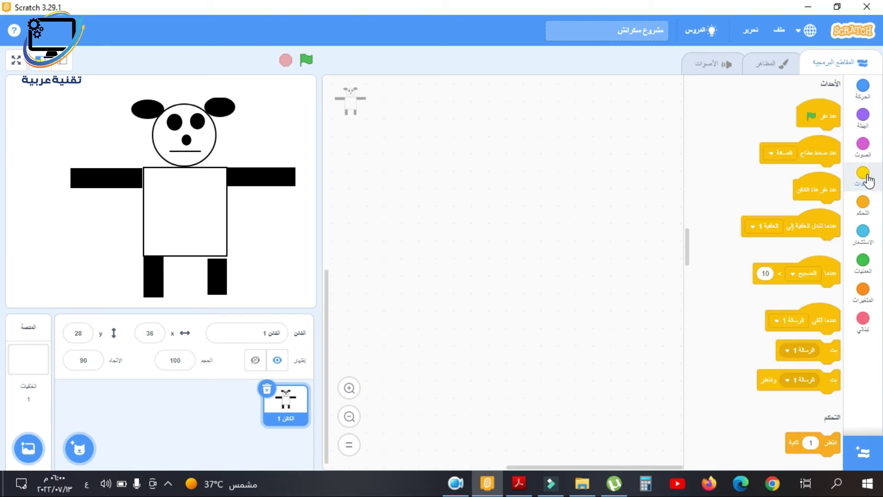
left_click_drag(833, 152, 580, 142)
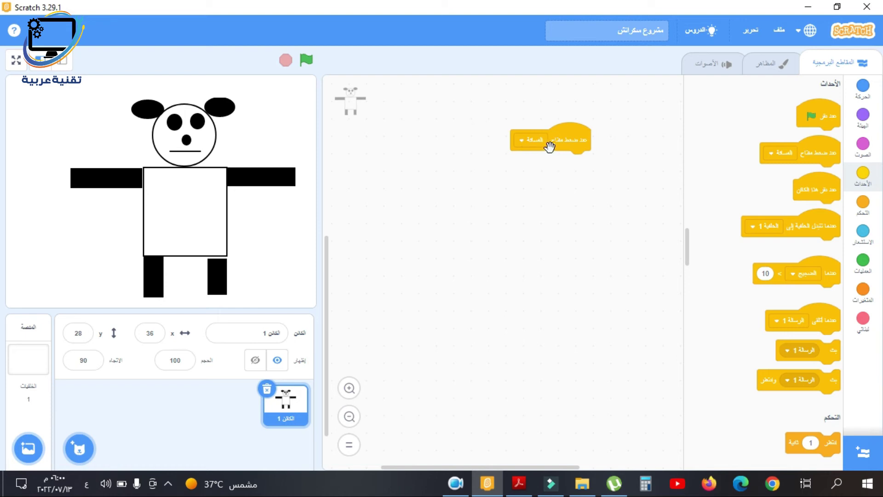
left_click(869, 124)
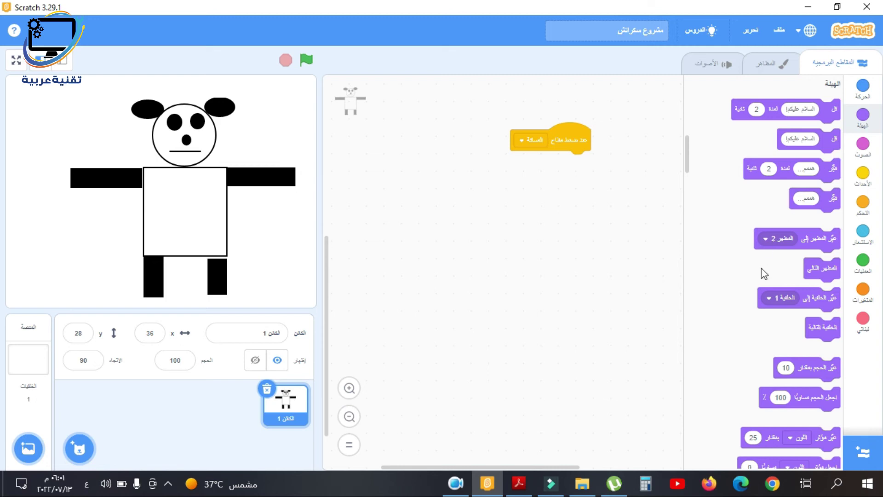
left_click_drag(823, 241, 577, 164)
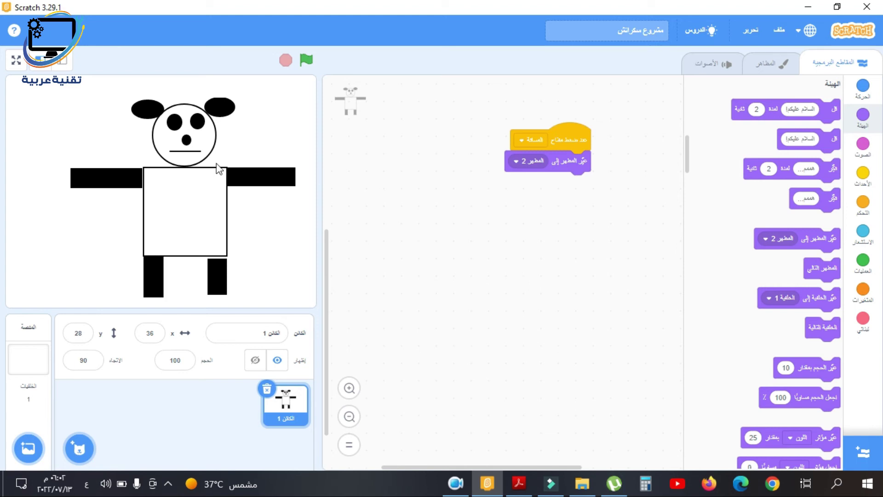
- Test the space-key script and reselect the first costume in the costume editor
key("space")
left_click(780, 62)
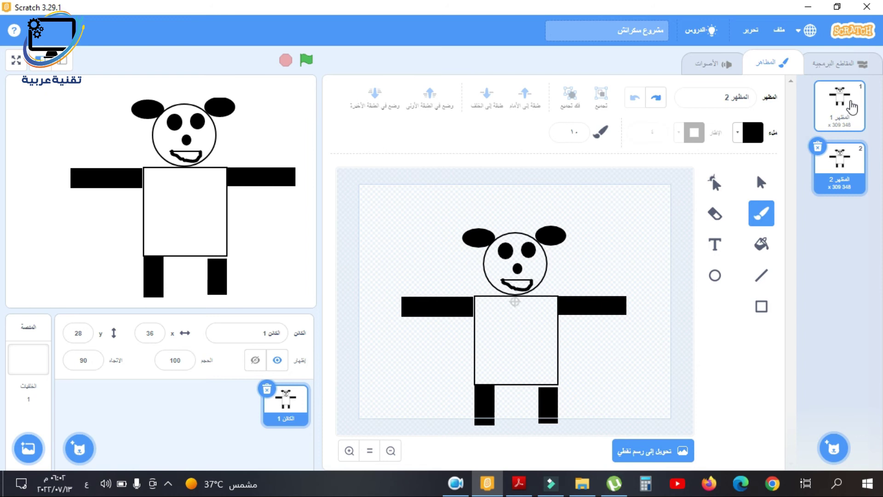
left_click(852, 108)
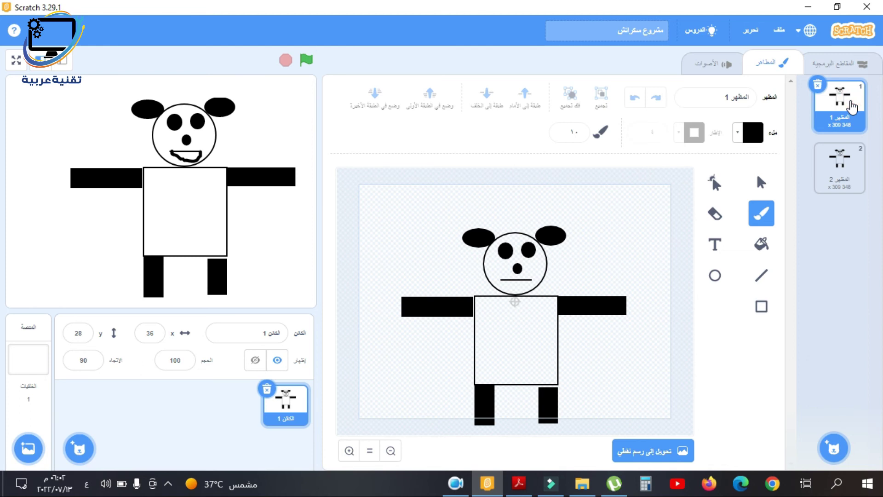
- Switch to the textbook PDF and go on to the exercise on matching each paint editor tool to its function
key("alt+Tab")
scroll(690, 264, "down", 2)
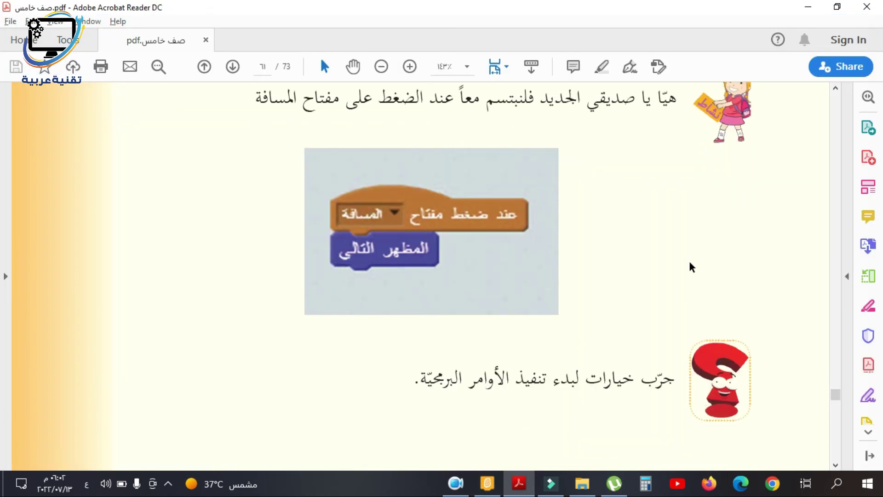
scroll(690, 267, "down", 8)
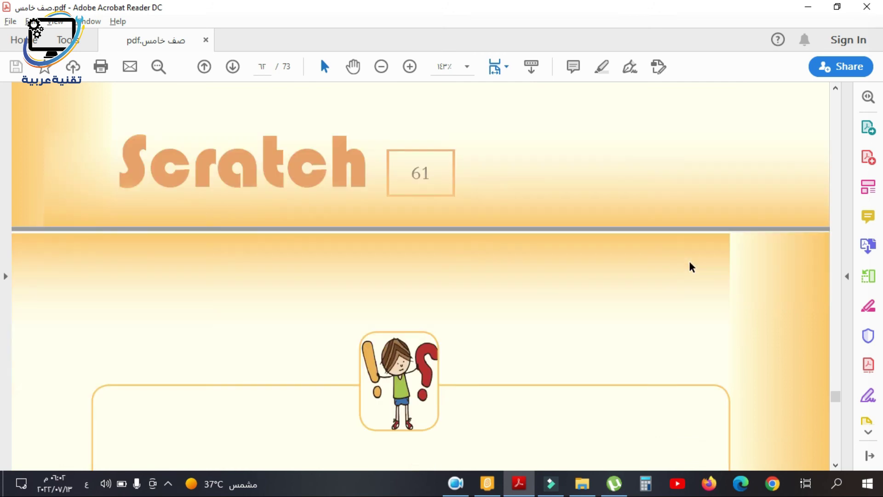
scroll(692, 267, "down", 2)
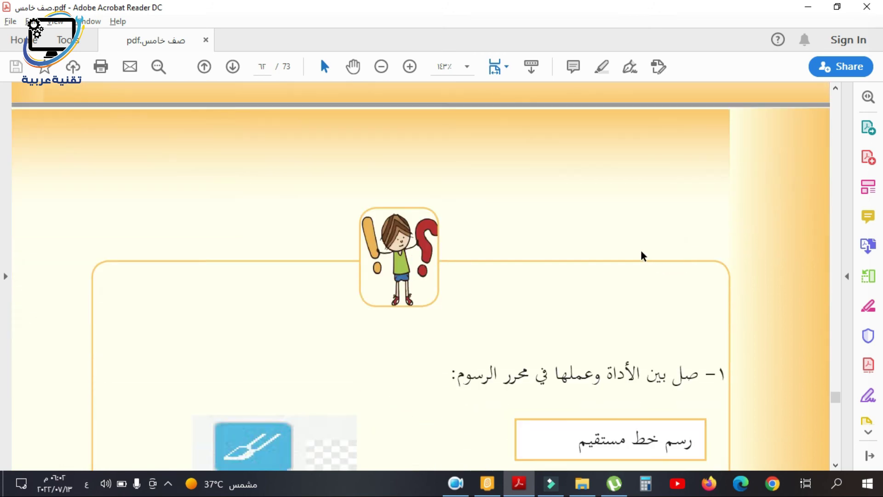
scroll(644, 256, "down", 2)
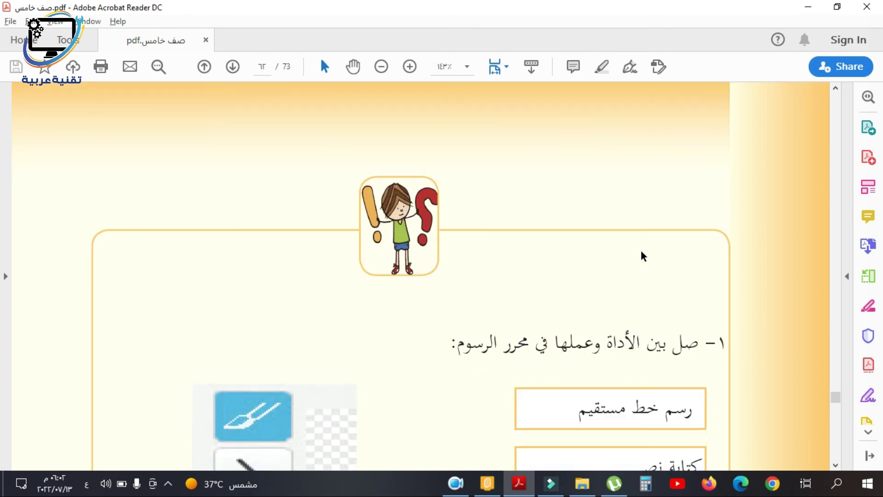
scroll(578, 222, "down", 2)
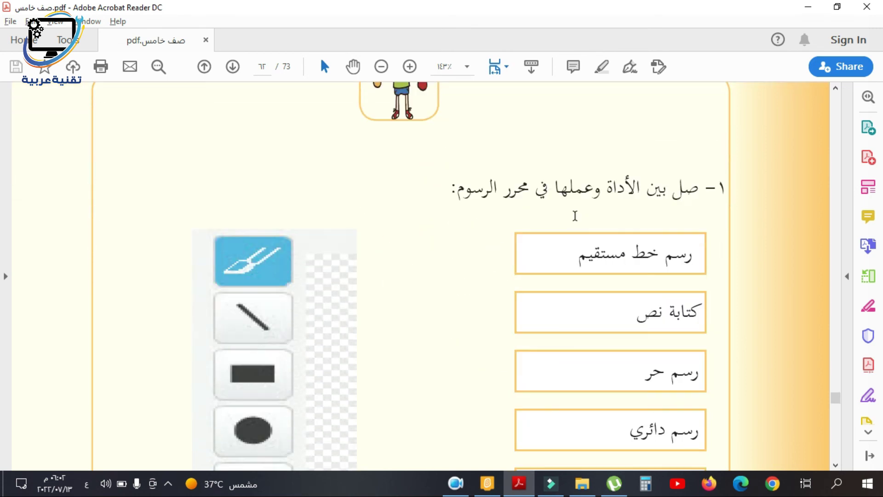